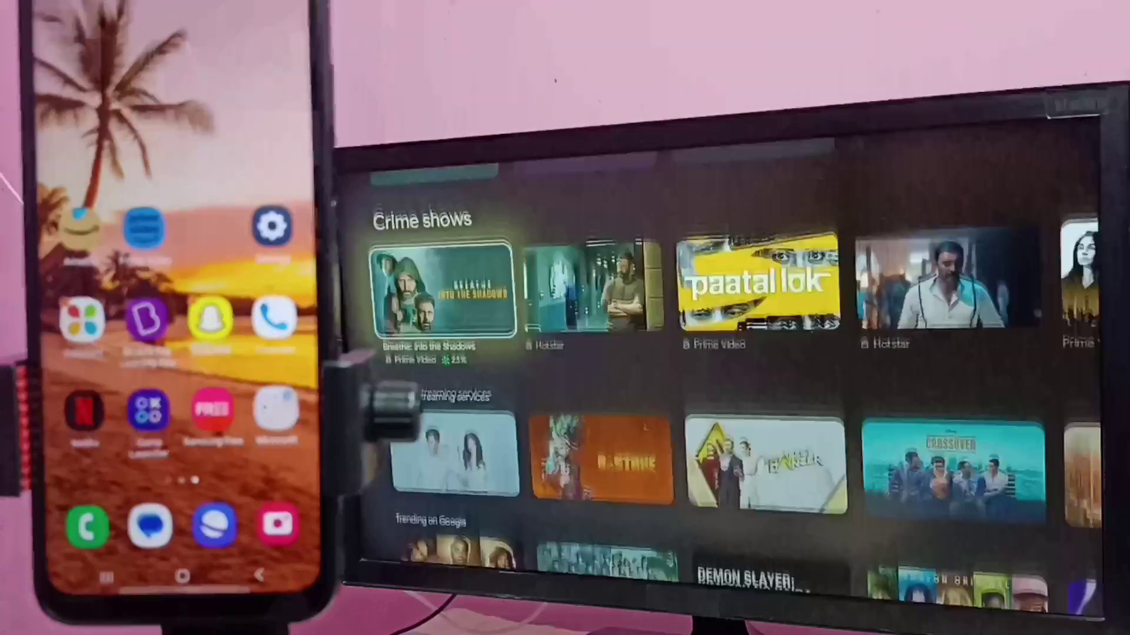
key("Up")
key("Up")
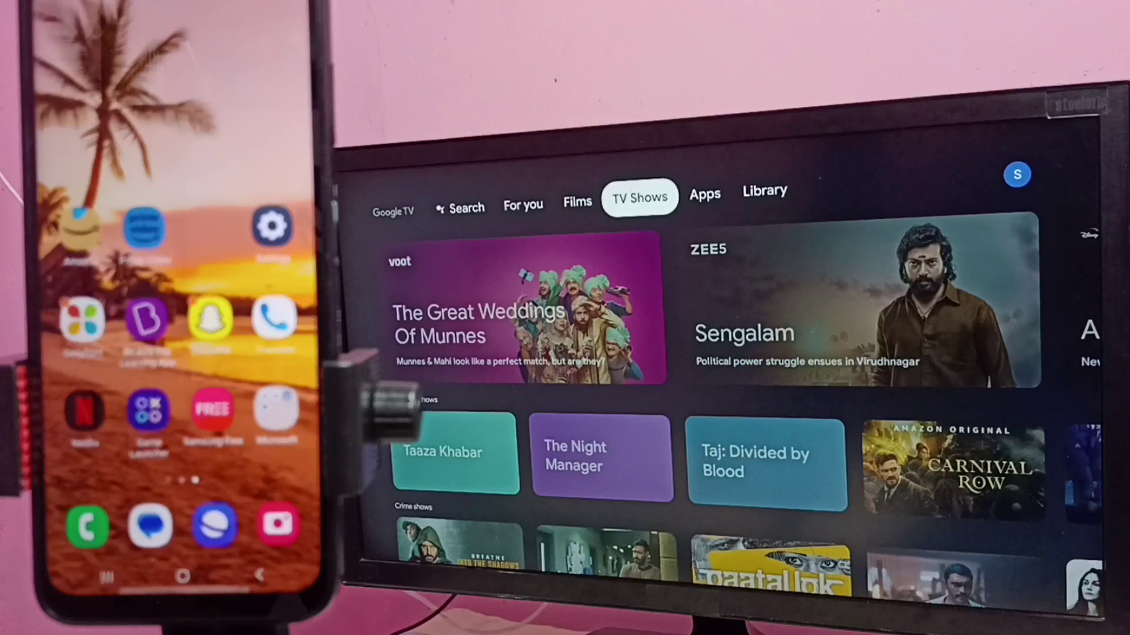
- Go from the top tabs through Library and the profile panel to Settings' Network and Internet
key("Left")
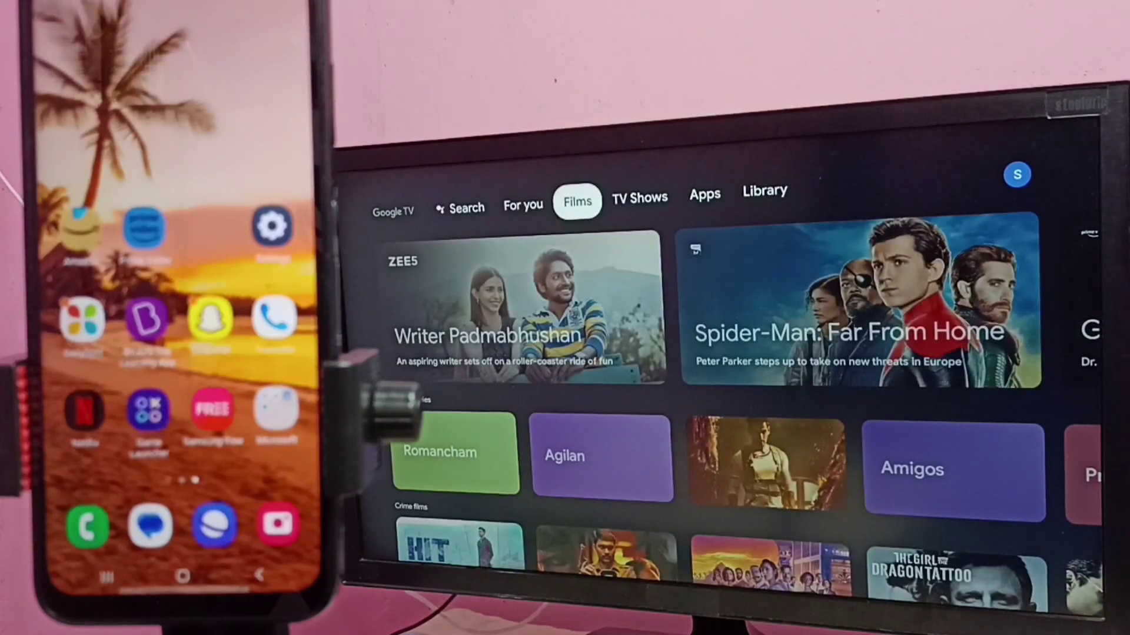
key("Right")
key("Right")
key("Right")
key("Right")
key("Return")
key("Down")
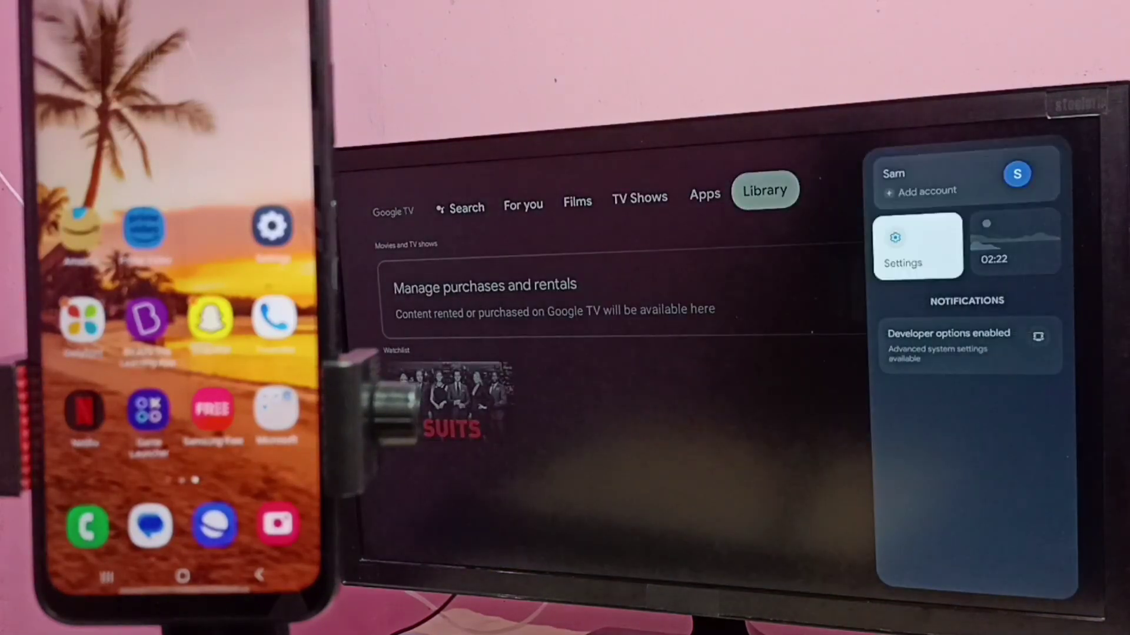
key("Return")
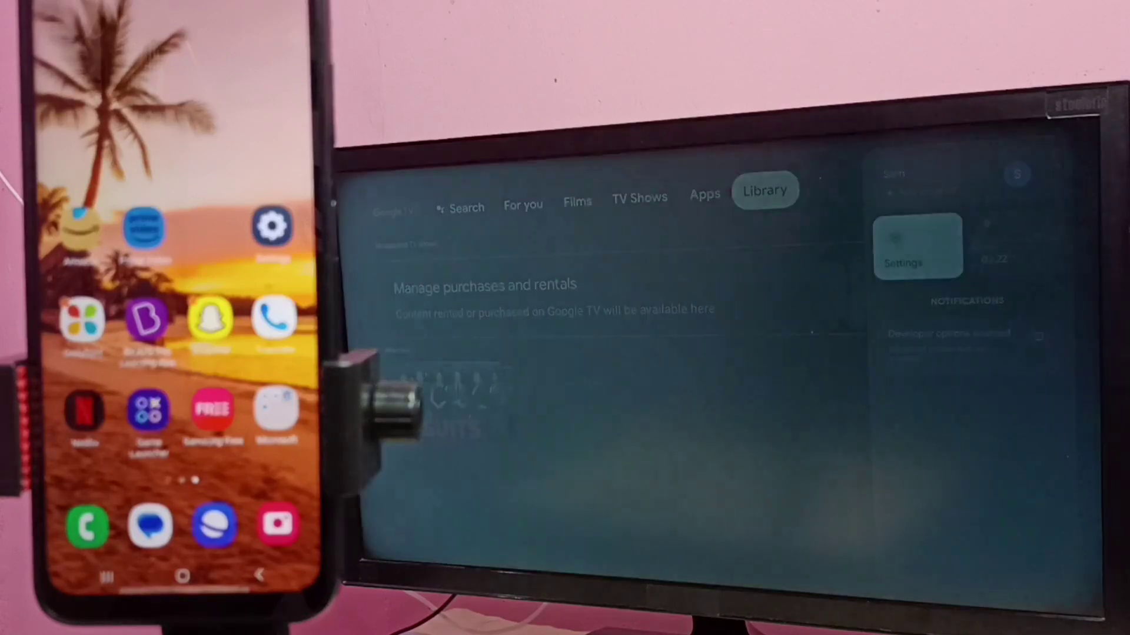
key("Down")
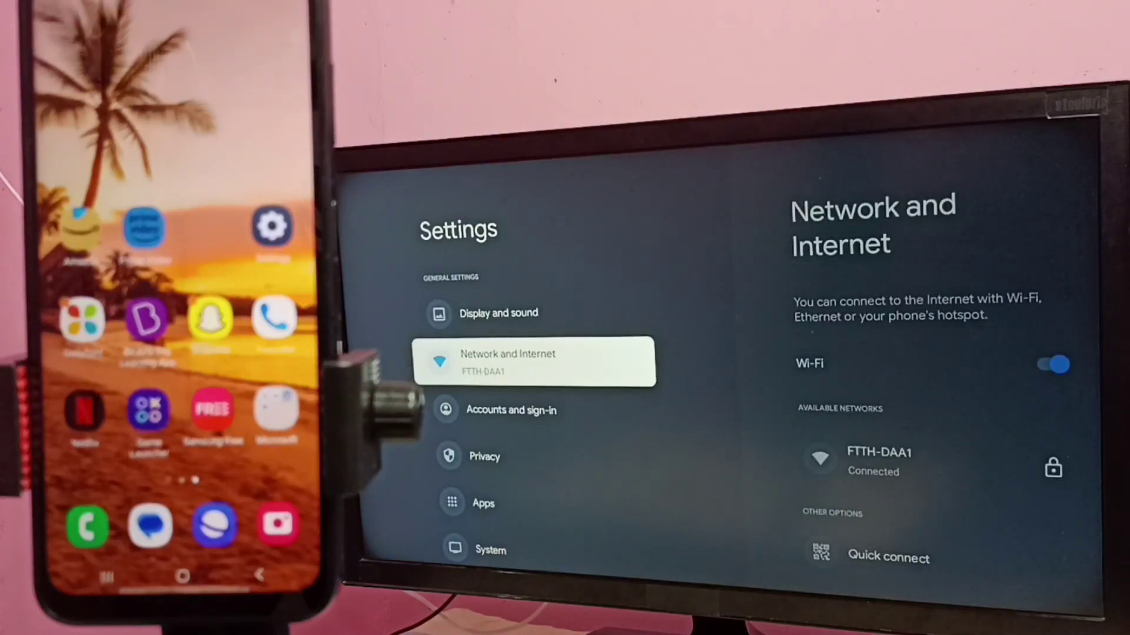
- Open Network and Internet and highlight FTTH-DAA1 to show its signal and IP details
key("Return")
key("Down")
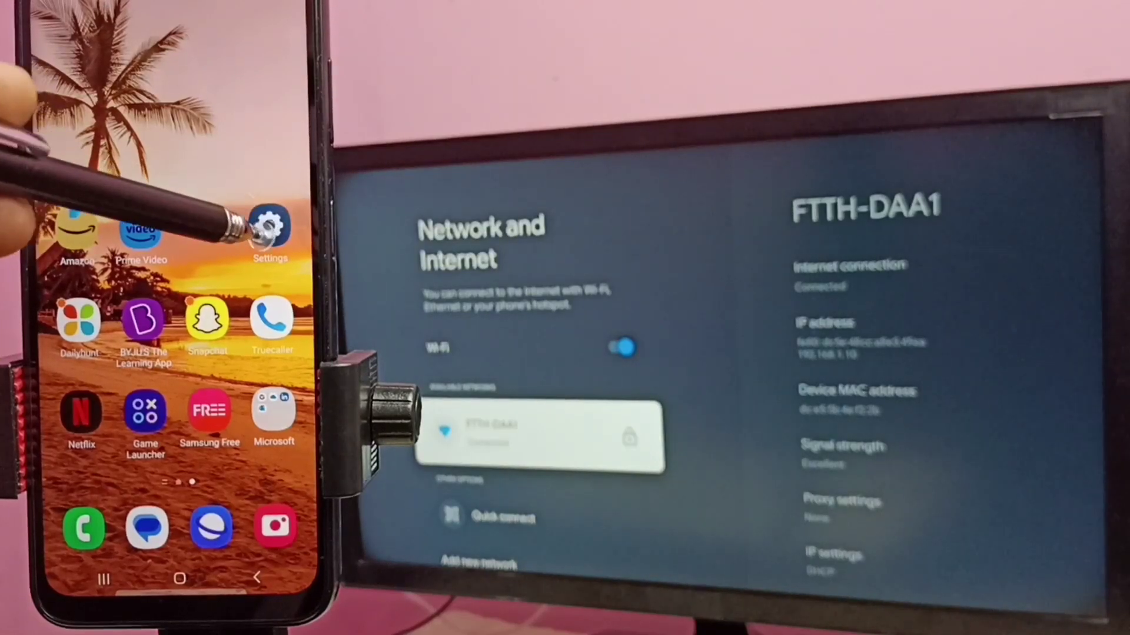
- Check the phone's Settings > Connections > Wi-Fi page, confirming it's on FTTH-DAA1
left_click(265, 228)
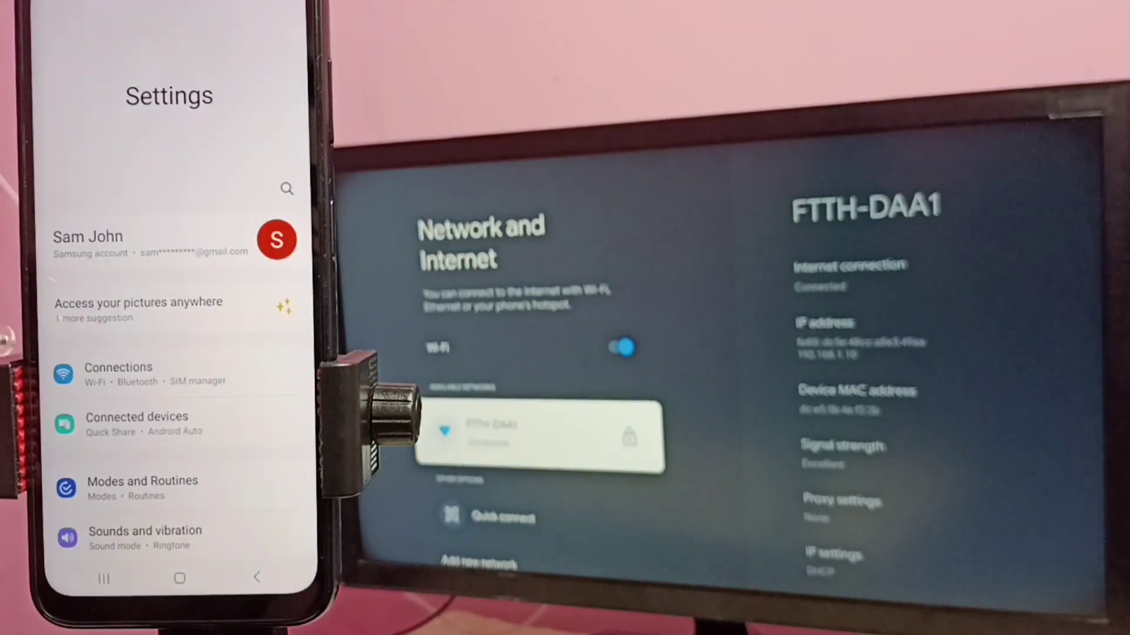
left_click(64, 375)
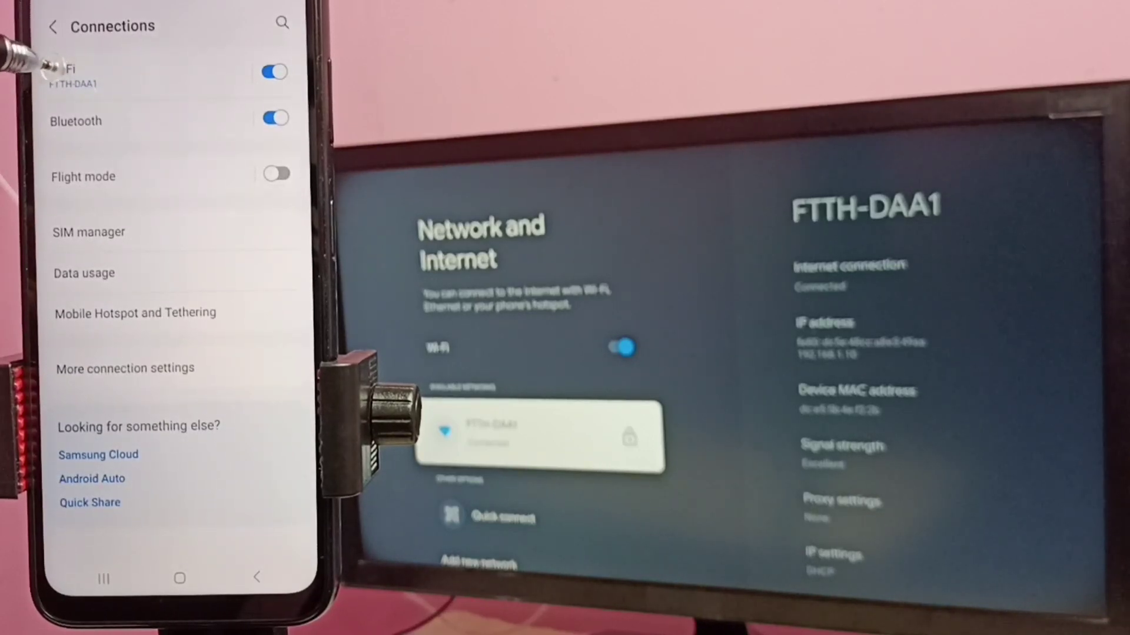
left_click(63, 75)
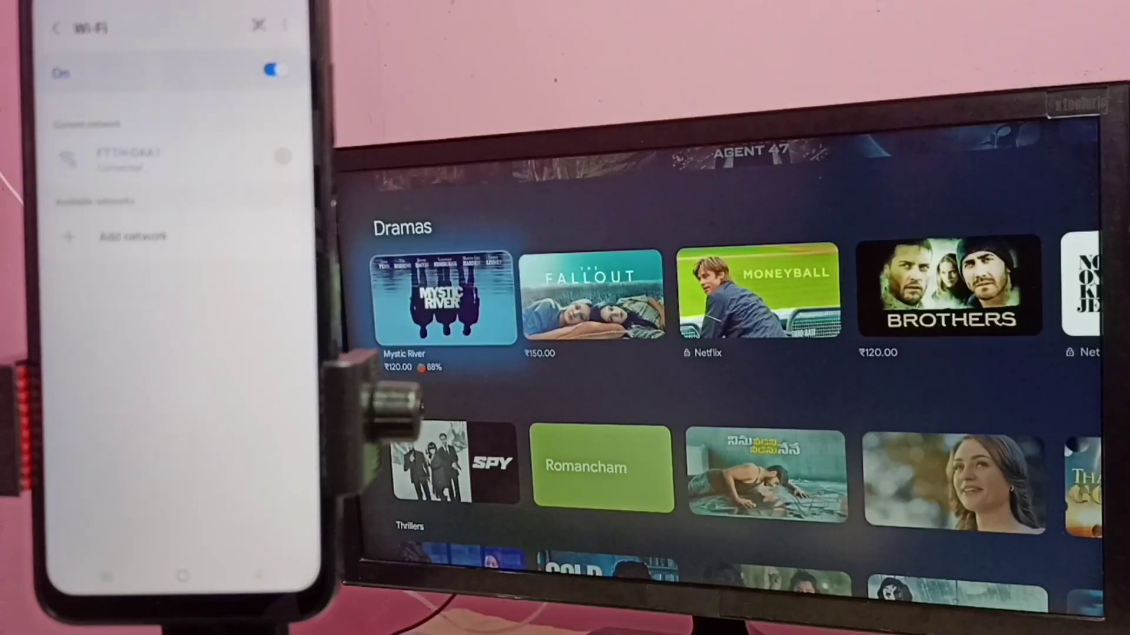
- Reach Settings > System via Library and the profile panel, moving down toward Cast
key("Up")
key("Up")
key("Up")
key("Up")
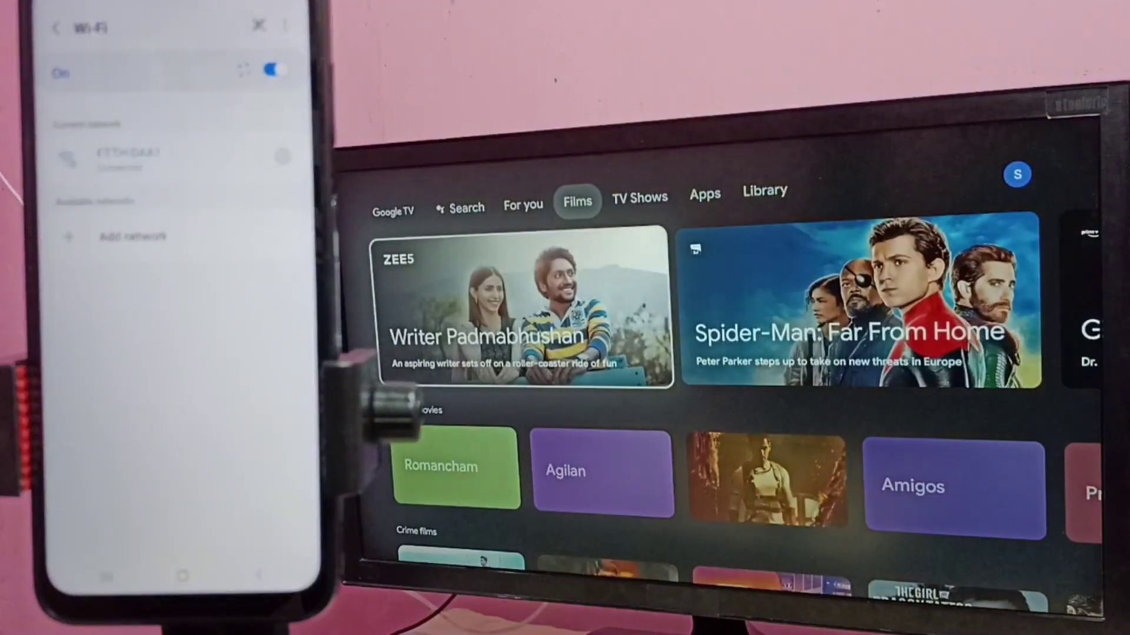
key("Right")
key("Right")
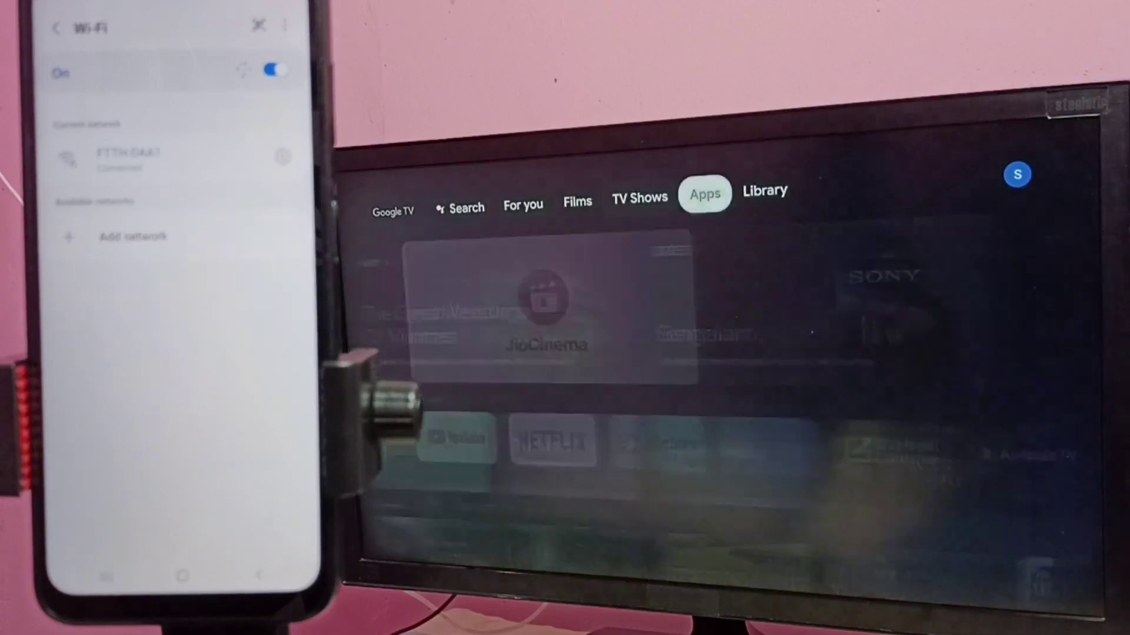
key("Right")
key("Right")
key("Return")
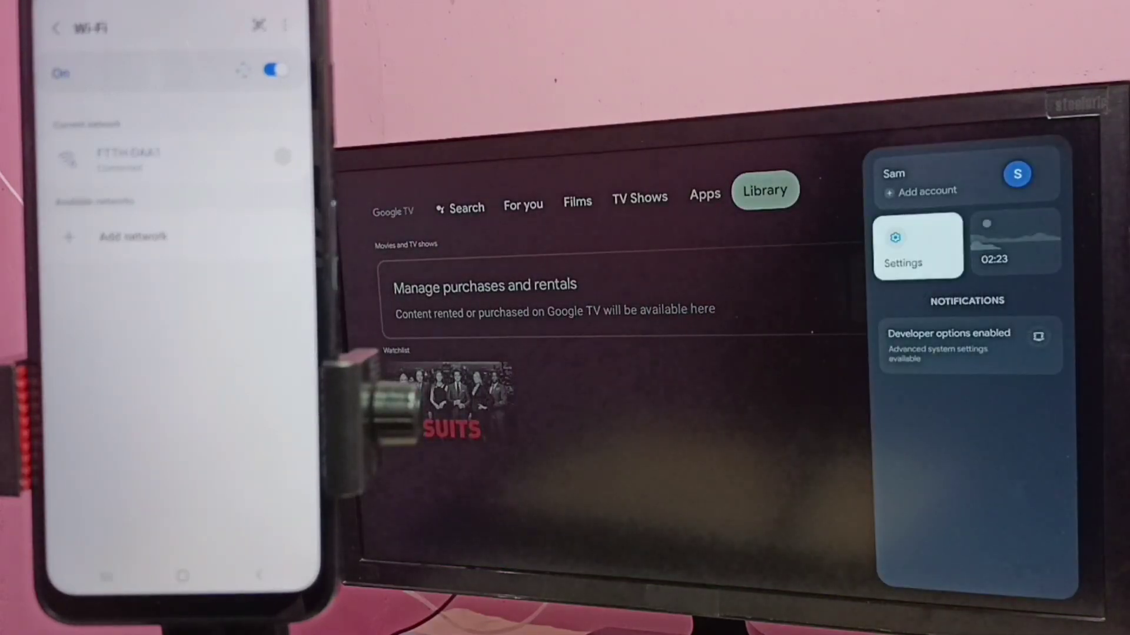
key("Return")
key("Down")
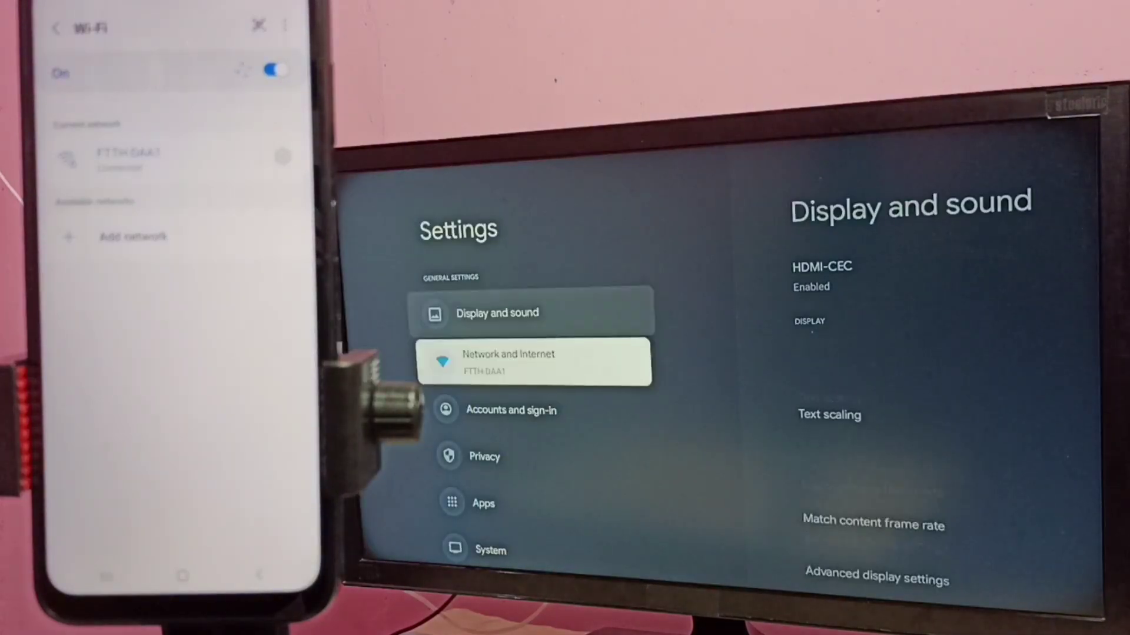
key("Down")
key("Down")
key("Down")
key("Down")
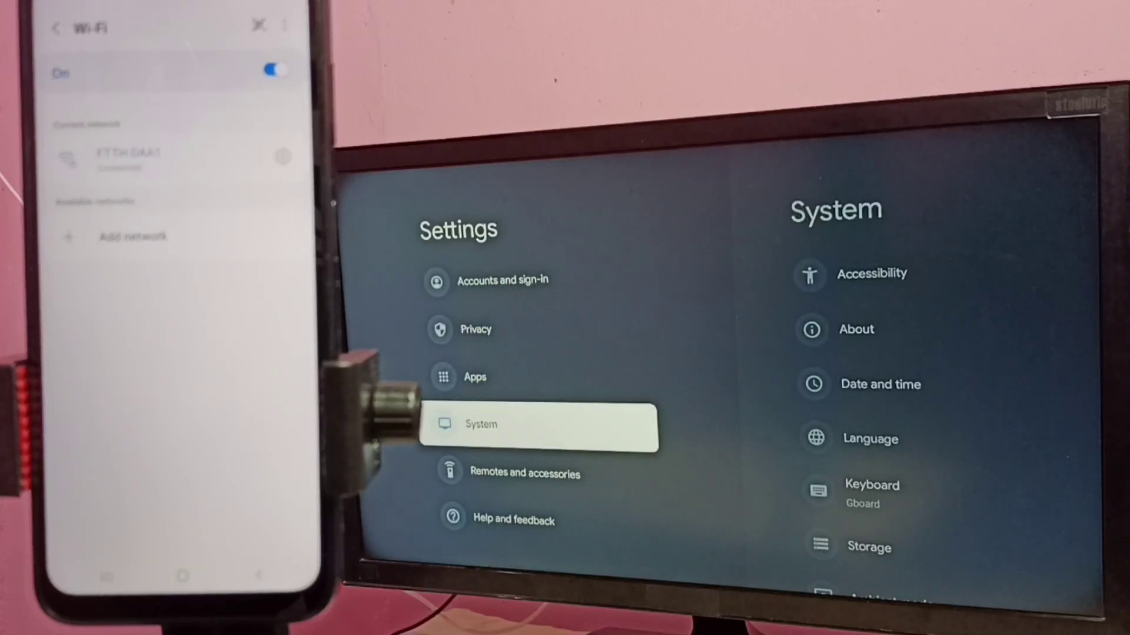
key("Return")
key("Down")
key("Down")
key("Down")
key("Down")
key("Down")
key("Down")
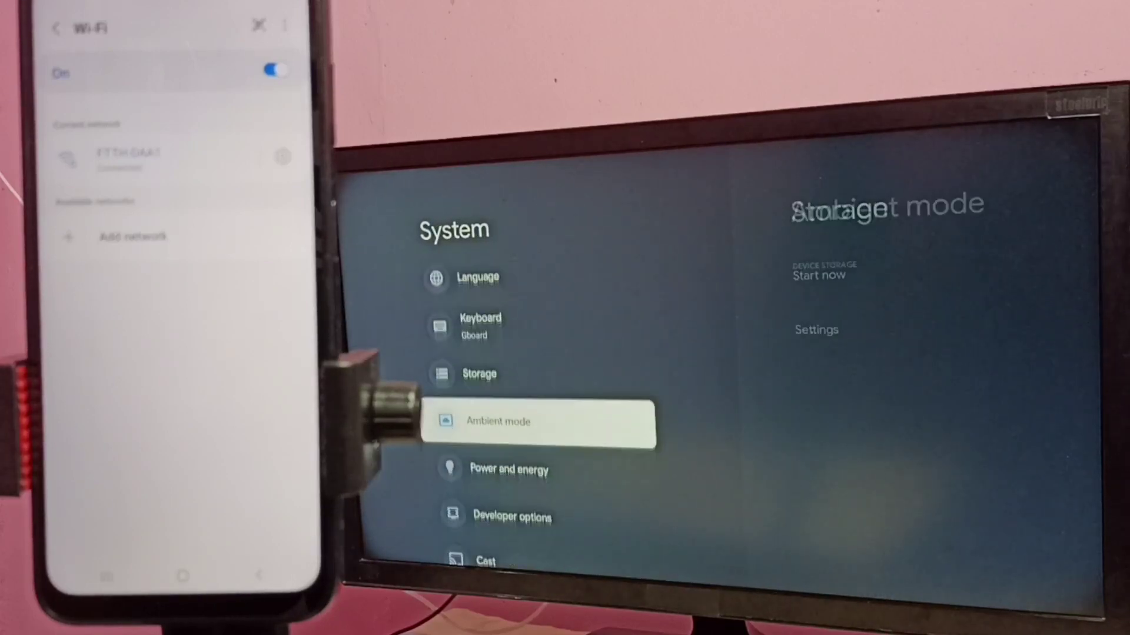
key("Down")
key("Down")
key("Down")
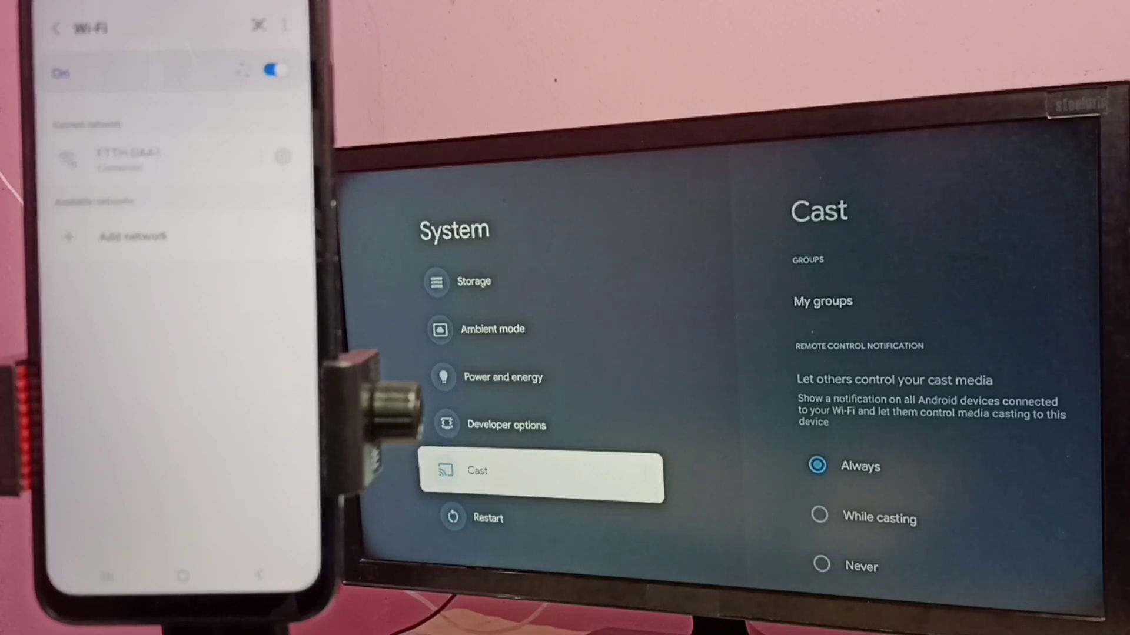
- Open Cast settings and leave cast media control notifications on Always rather than While casting
key("Right")
key("Down")
key("Down")
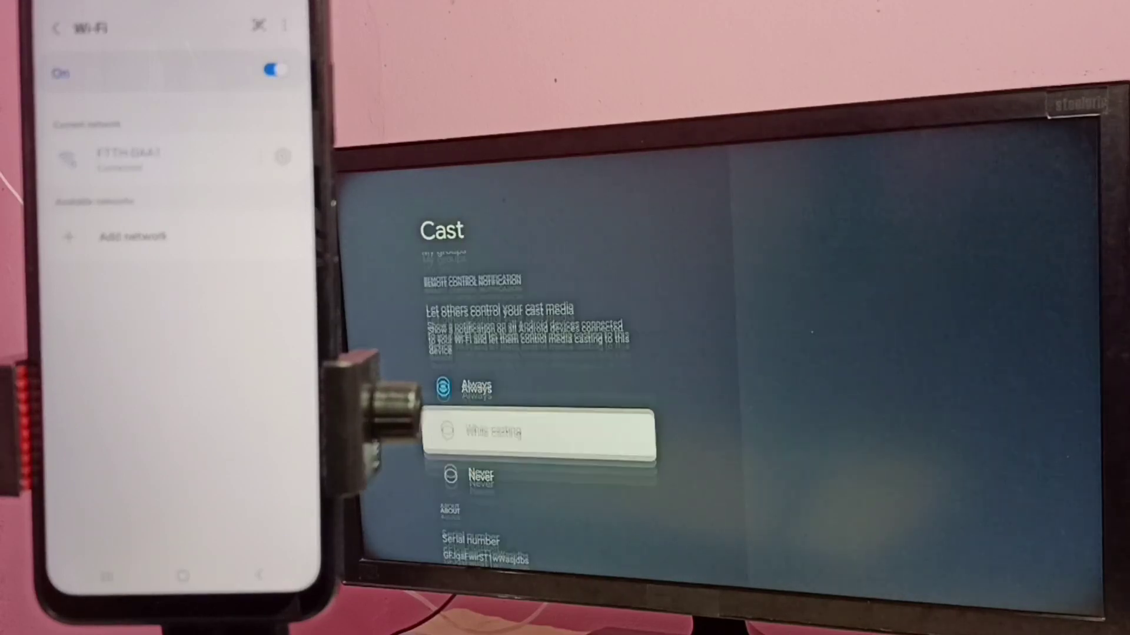
key("Up")
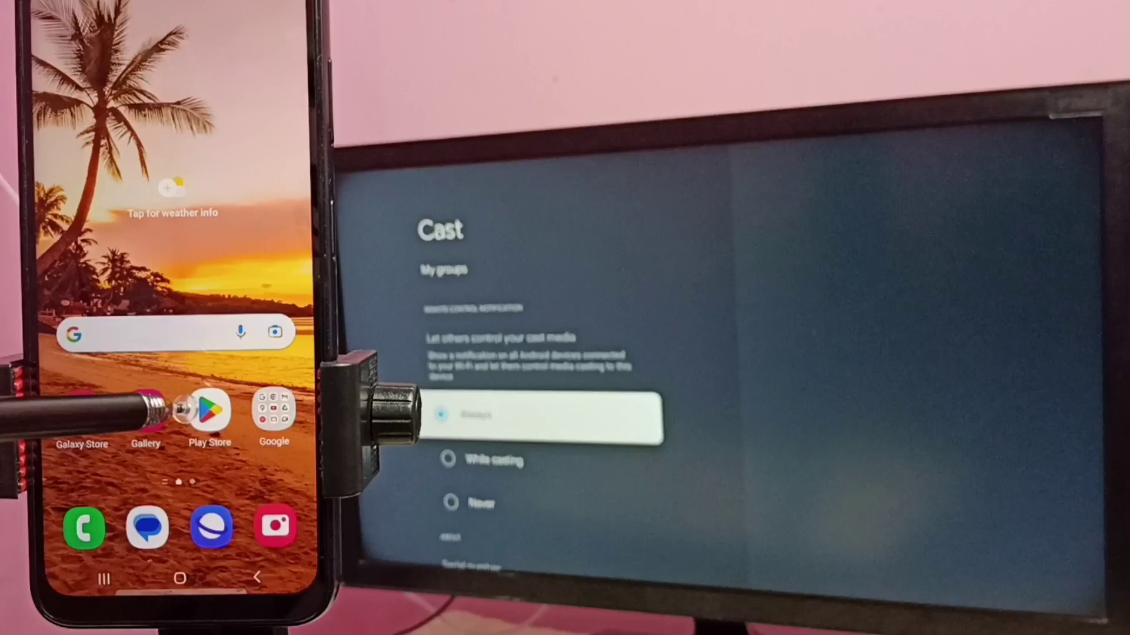
- Confirm Google Home is installed in Play Store, then return home and open the app drawer
left_click(209, 410)
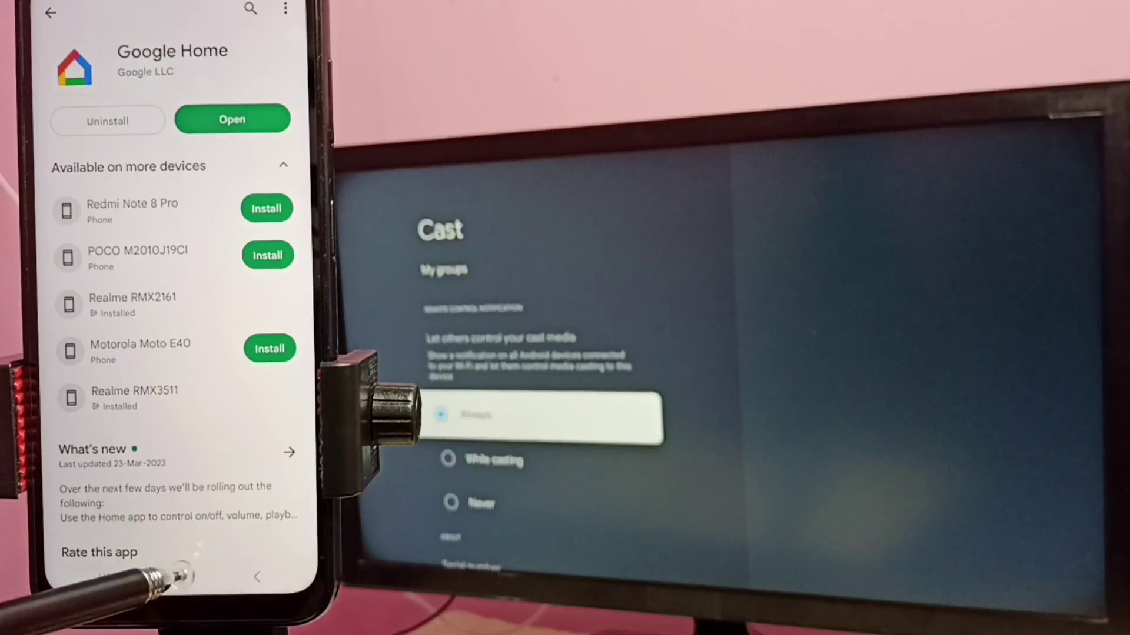
left_click(179, 578)
left_click_drag(96, 353, 53, 97)
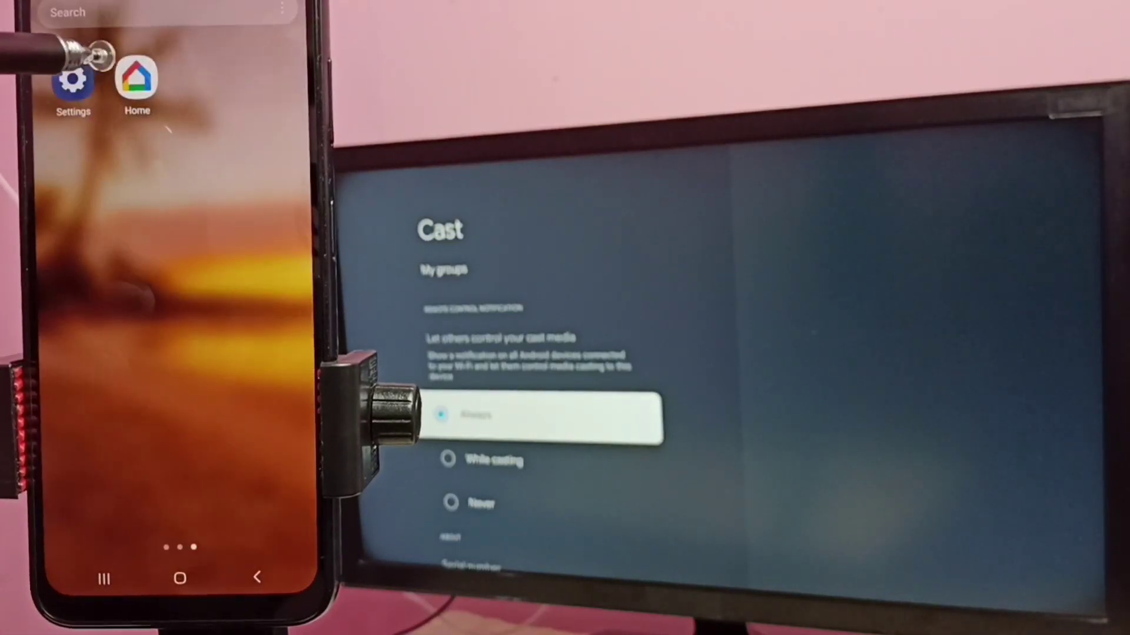
- Launch Google Home, relaunching it twice until Google TV appears under Newhome's Local devices
left_click(134, 78)
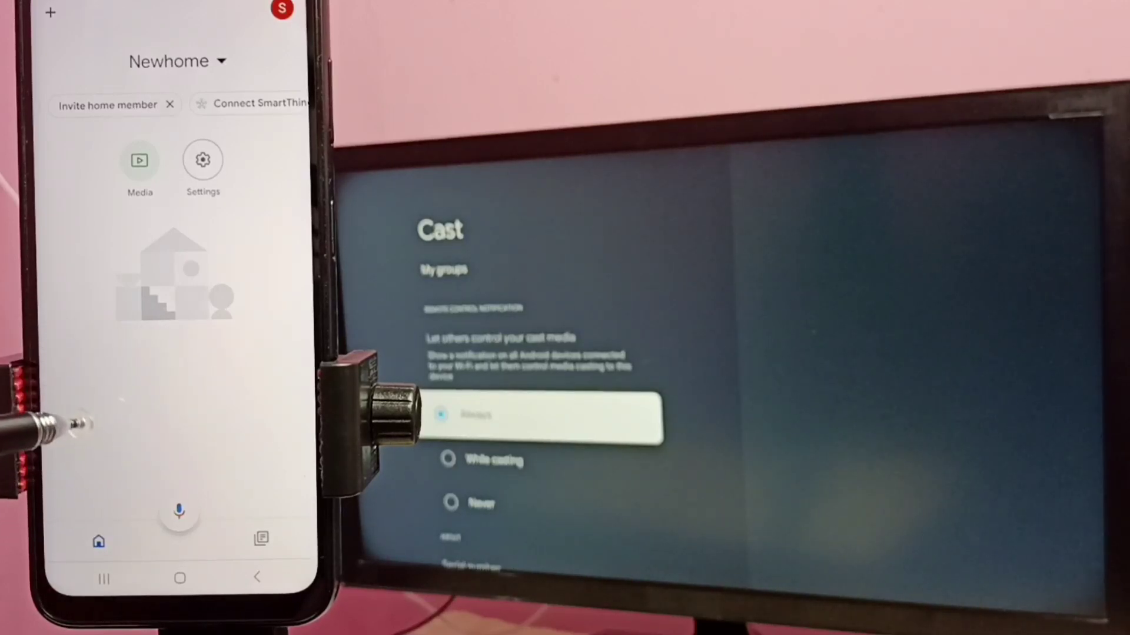
left_click(179, 580)
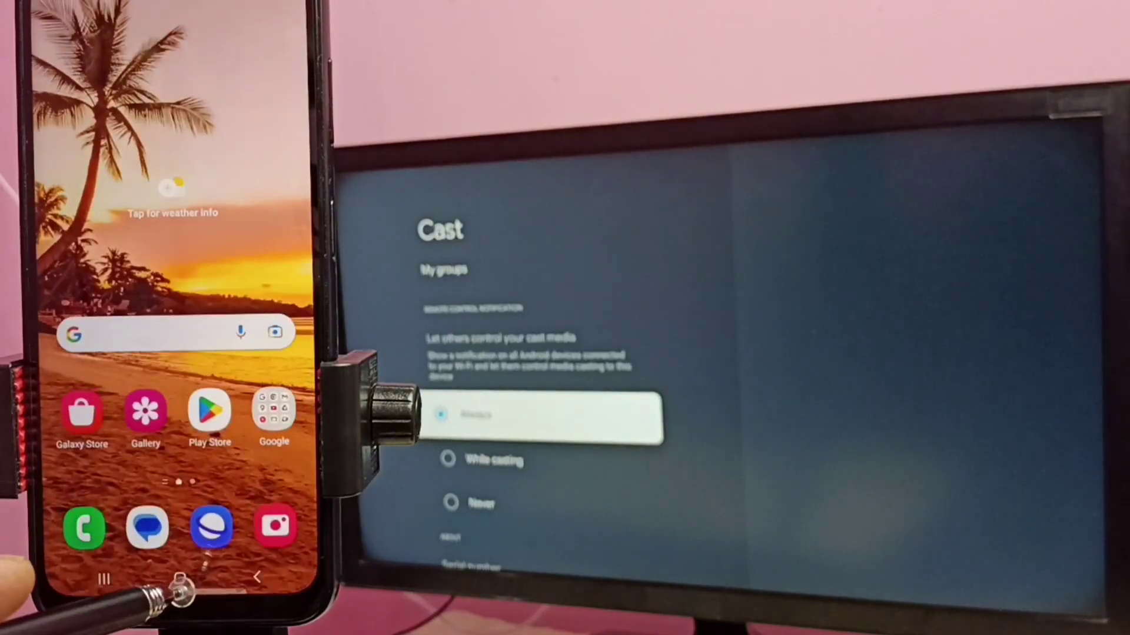
left_click_drag(207, 291, 150, 124)
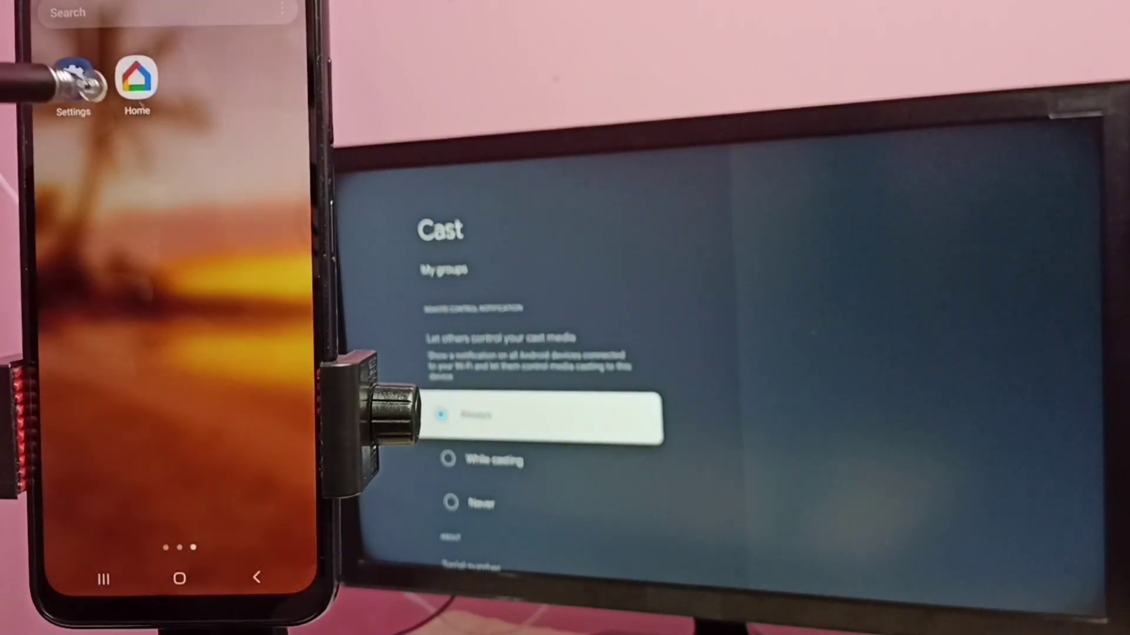
left_click(138, 80)
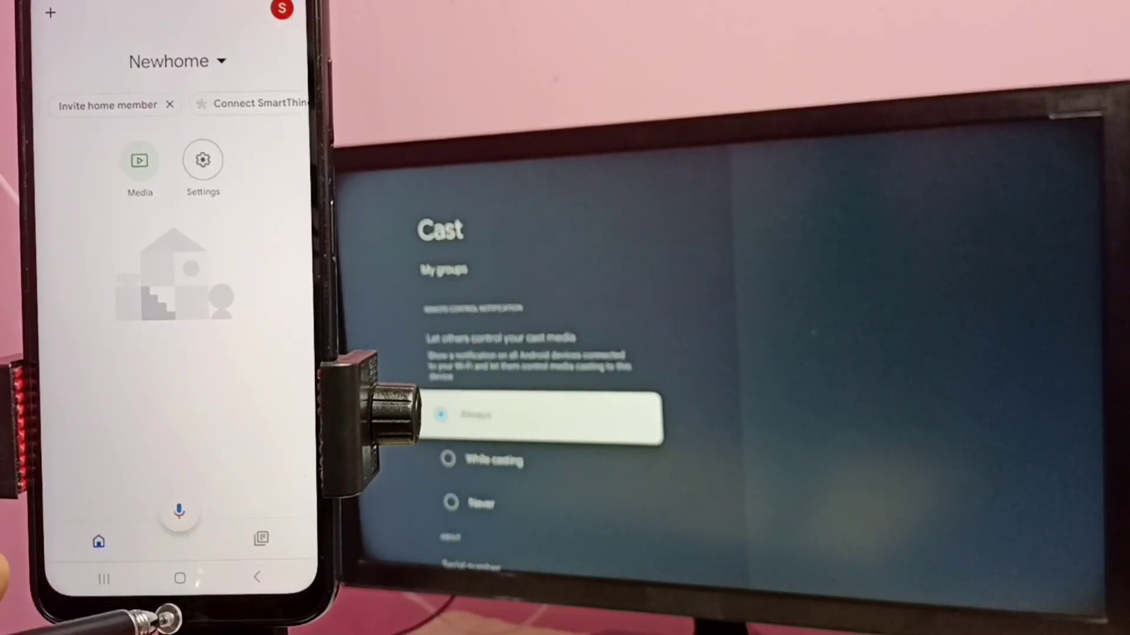
left_click(181, 581)
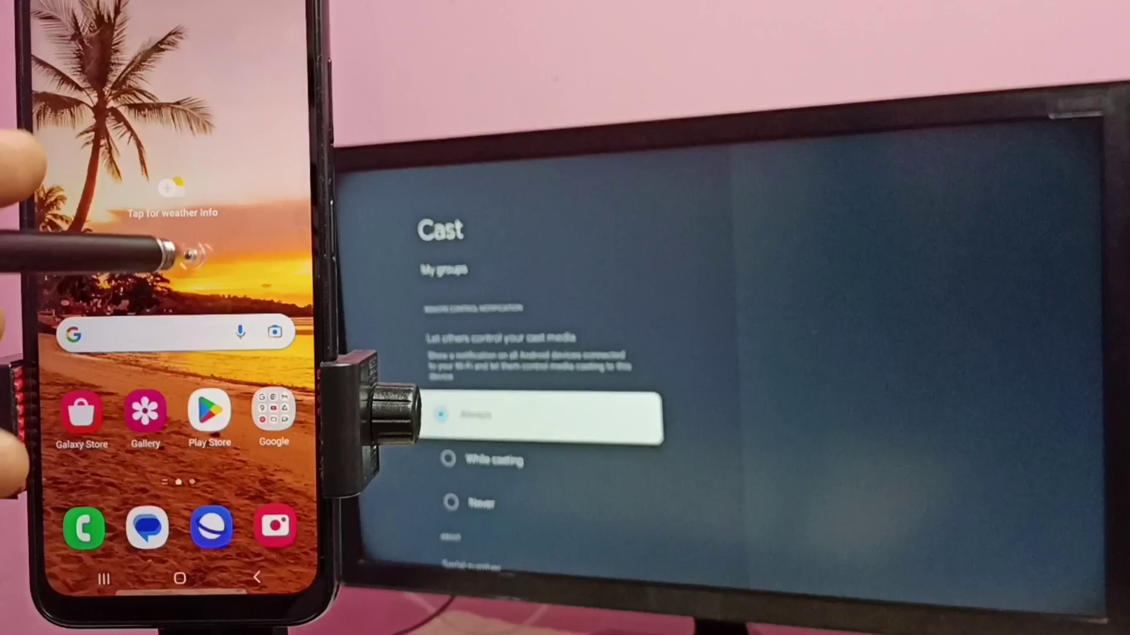
left_click_drag(164, 252, 93, 38)
left_click(137, 79)
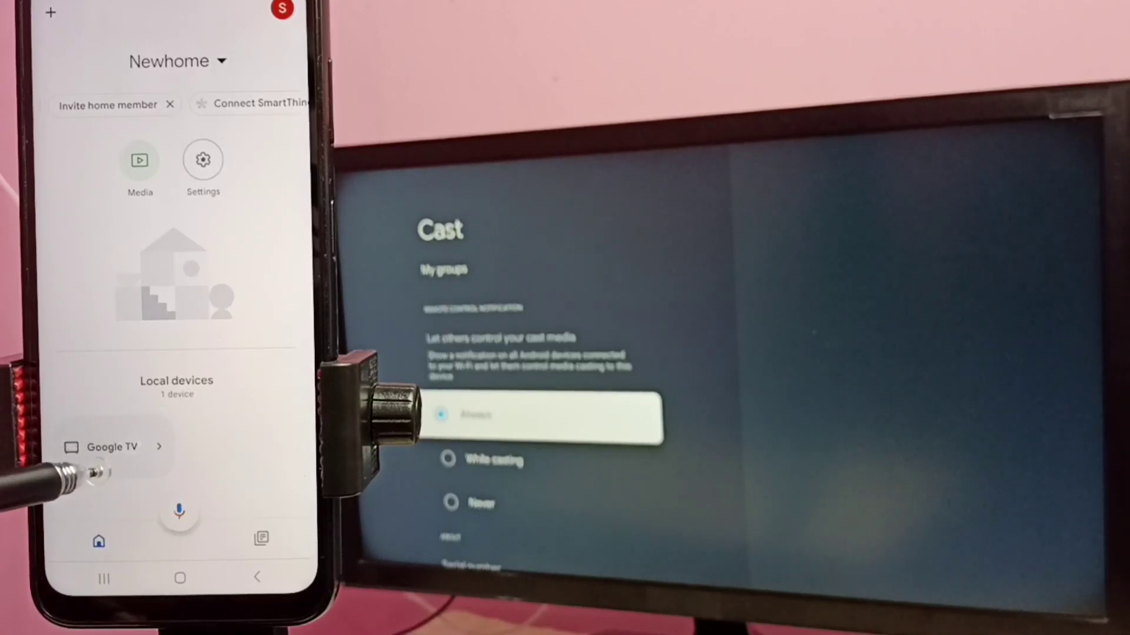
- Mirror the phone to Google TV via Cast my screen, Cast screen and Start now
left_click(95, 472)
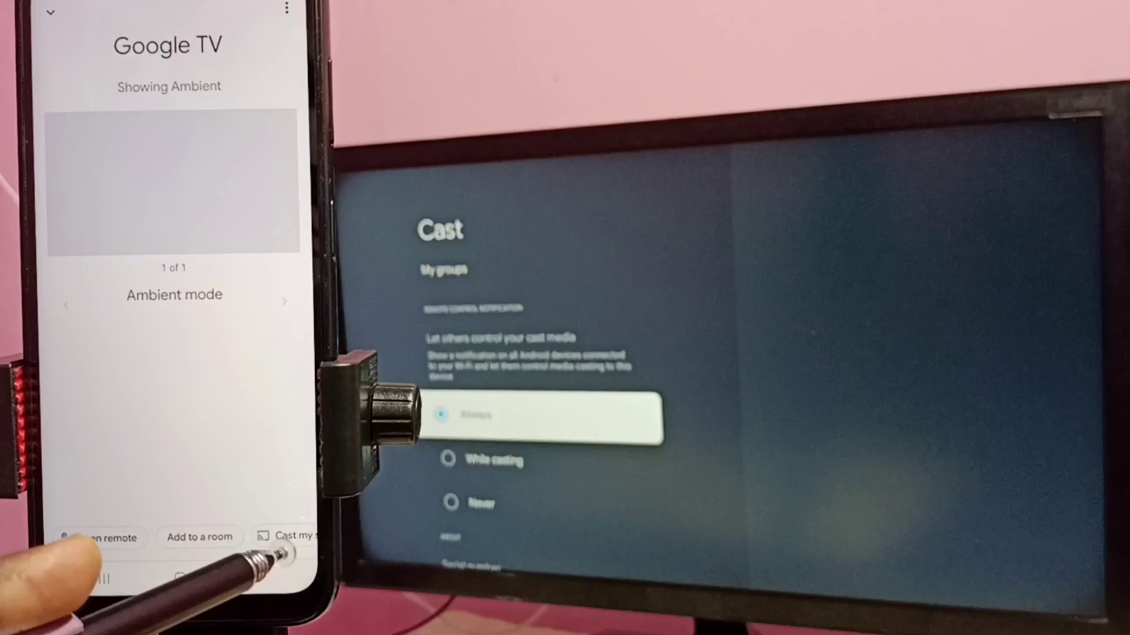
left_click(292, 537)
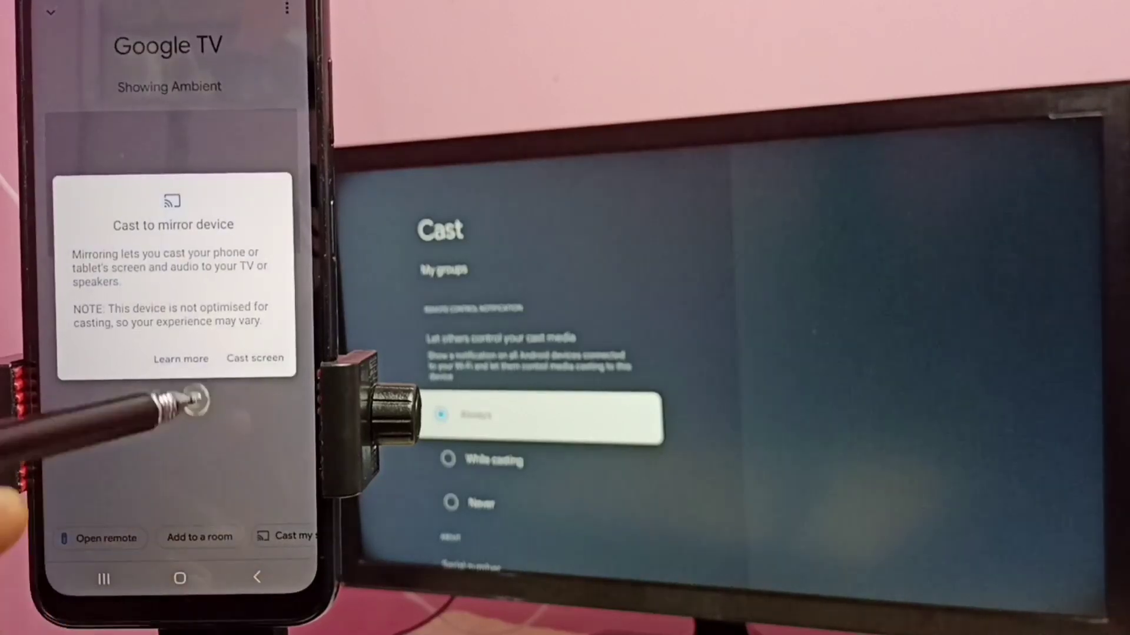
left_click(254, 359)
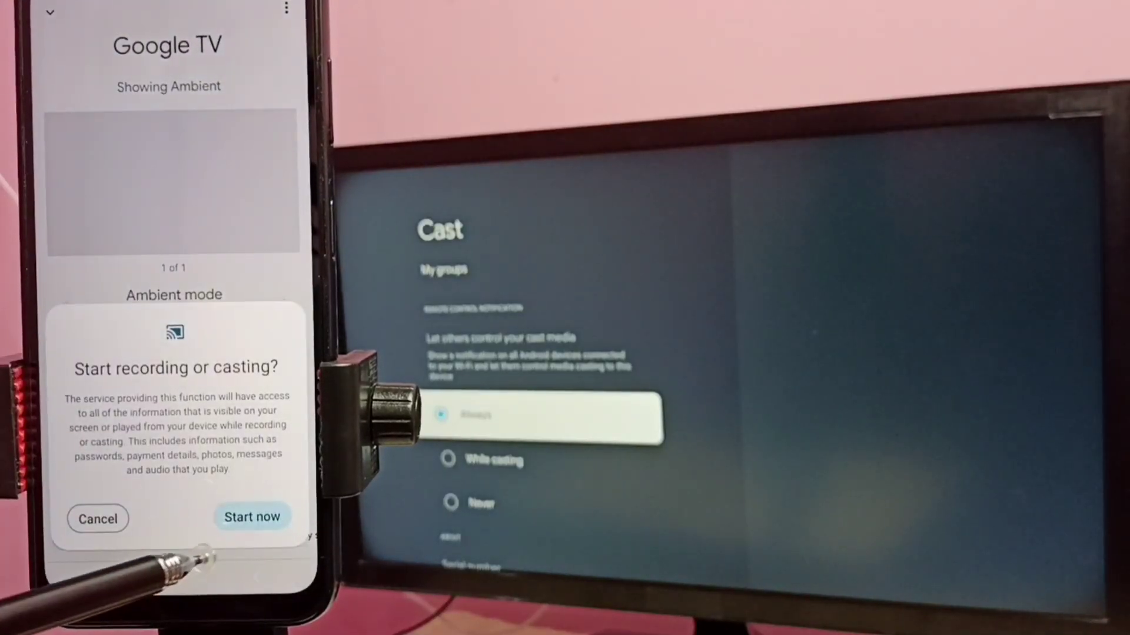
left_click(257, 516)
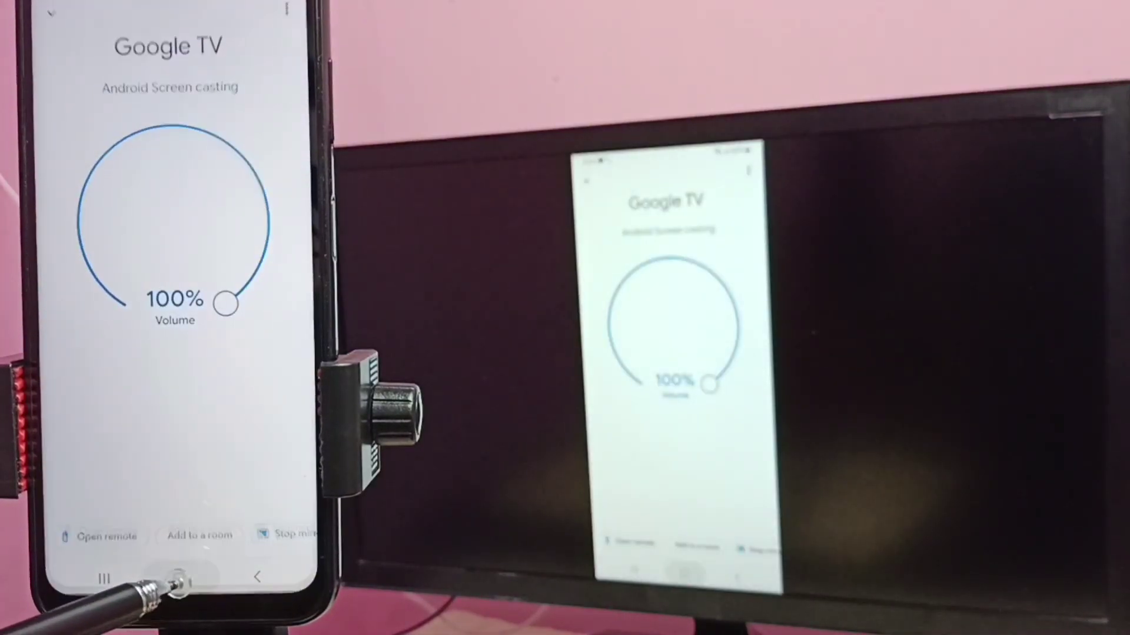
- While mirroring, go home, swipe to another app page, and open then close the app drawer
left_click(181, 579)
left_click_drag(239, 448, 79, 428)
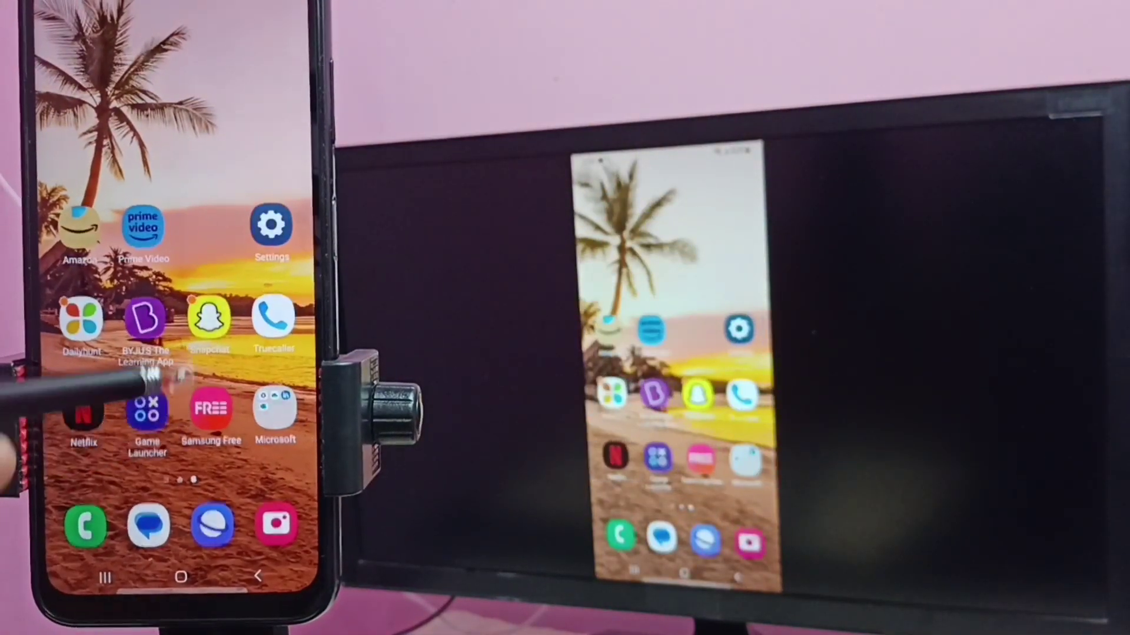
left_click_drag(151, 379, 151, 164)
left_click_drag(157, 240, 156, 442)
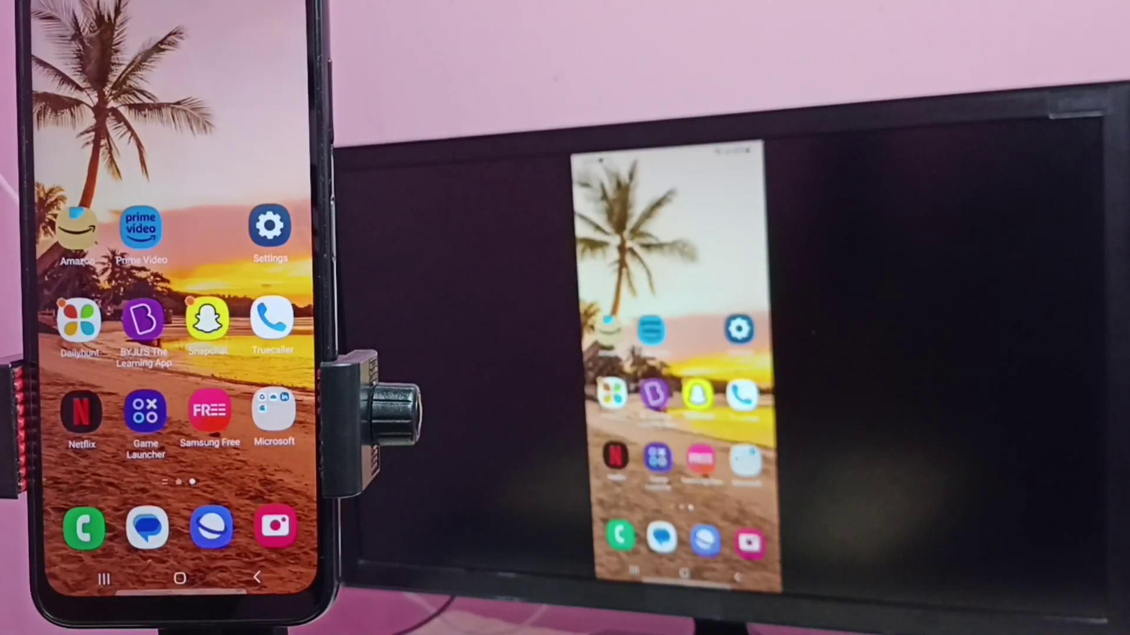